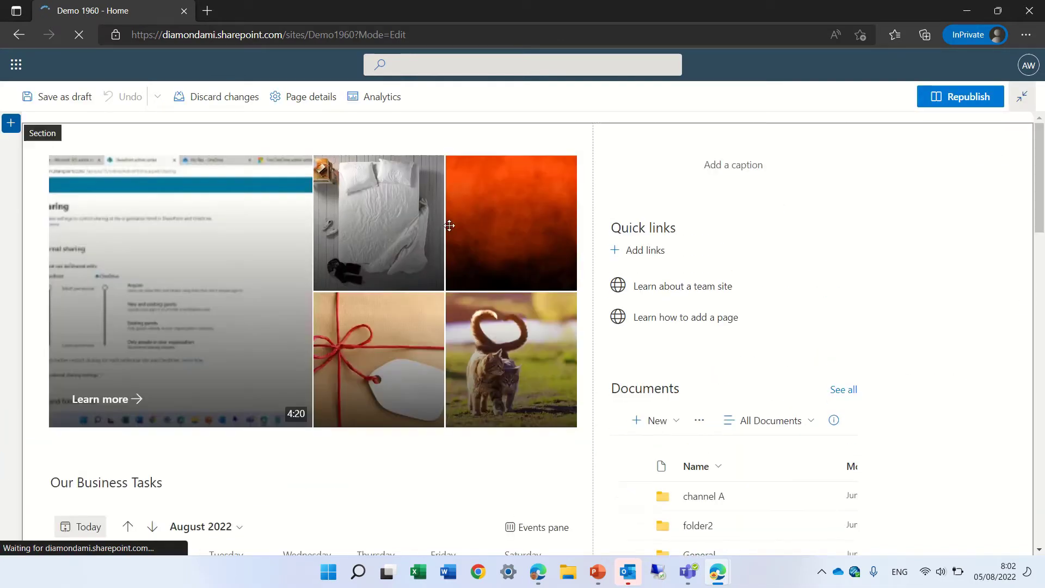
- Verify that the Hero's first tile links to share_link.mp4, then close the Hero settings
click(179, 267)
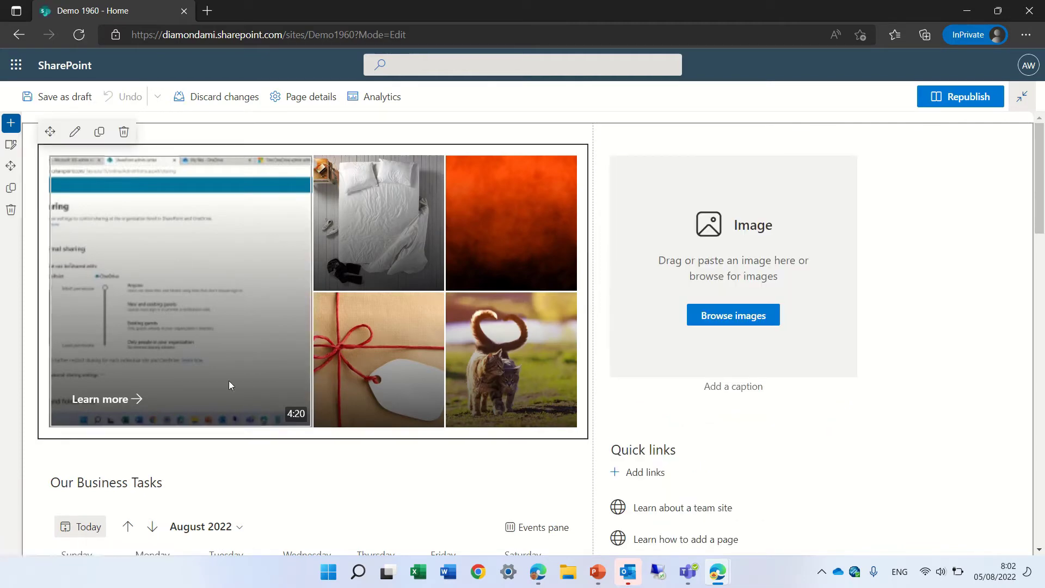
click(201, 320)
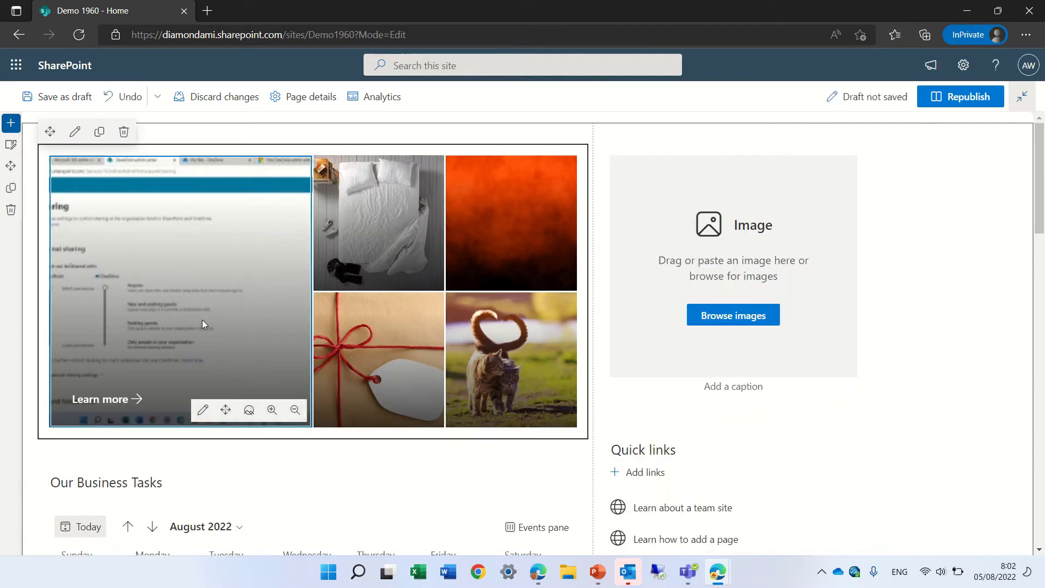
click(202, 409)
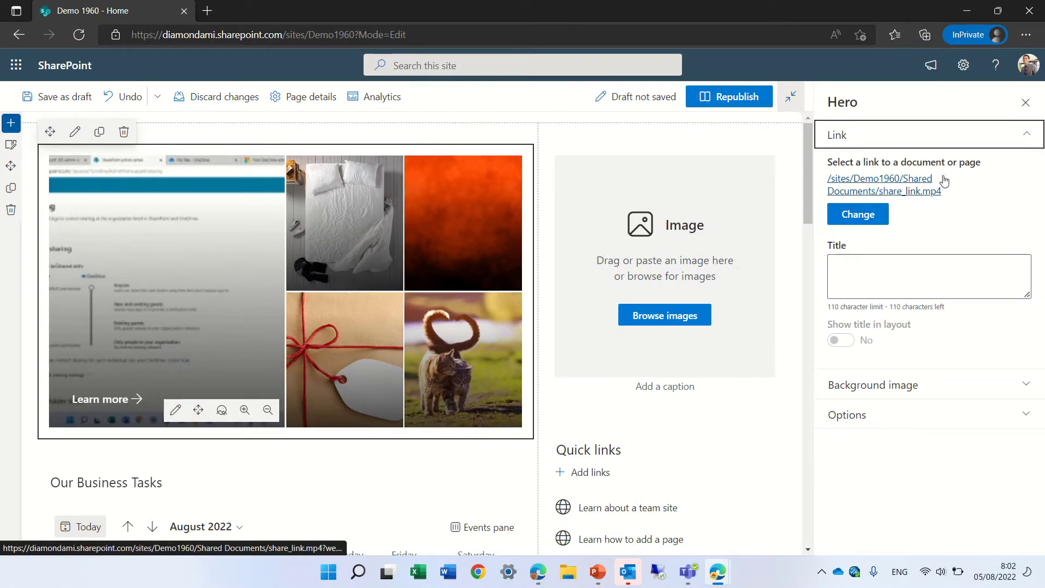
click(1025, 103)
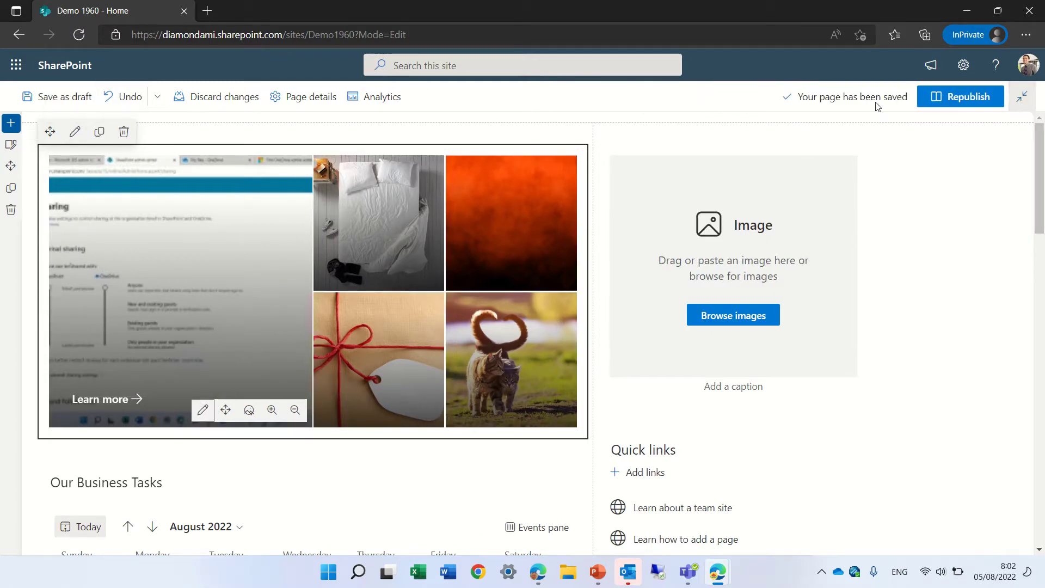
- Republish the Demo 1960 home page, pause the share_link video, and return to the home page
click(961, 97)
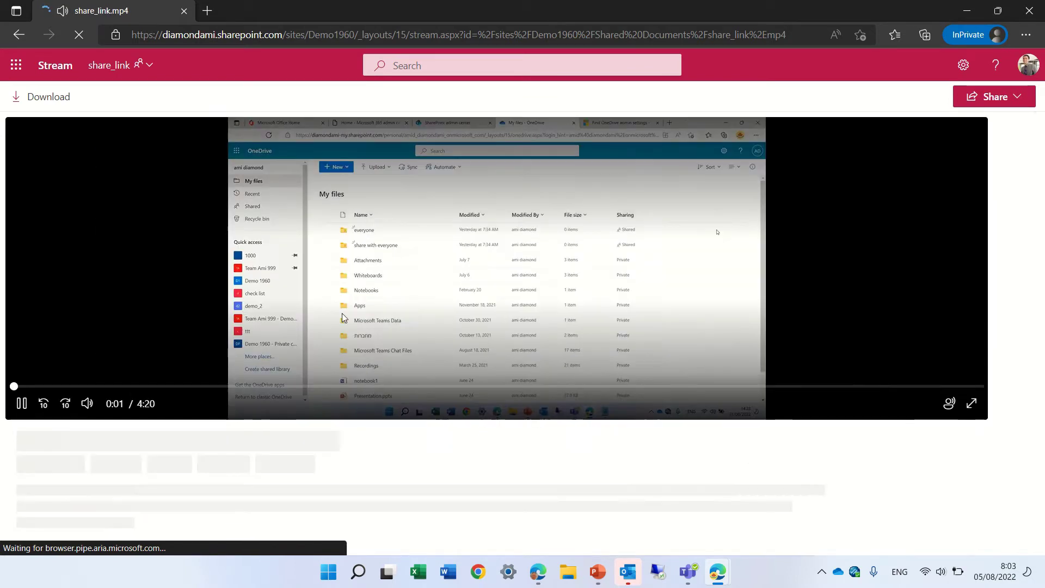
click(316, 320)
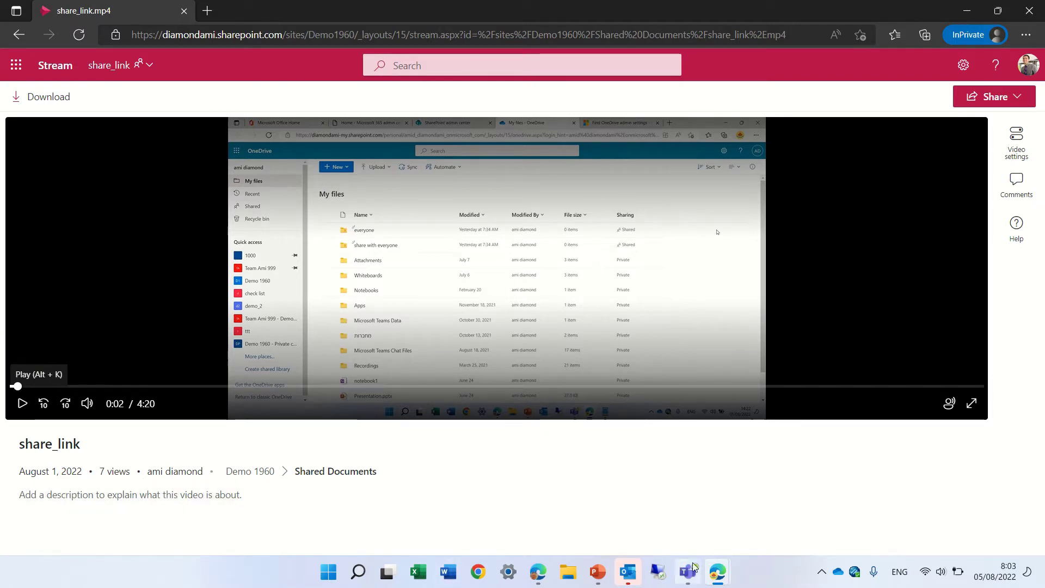
mouse_move(718, 571)
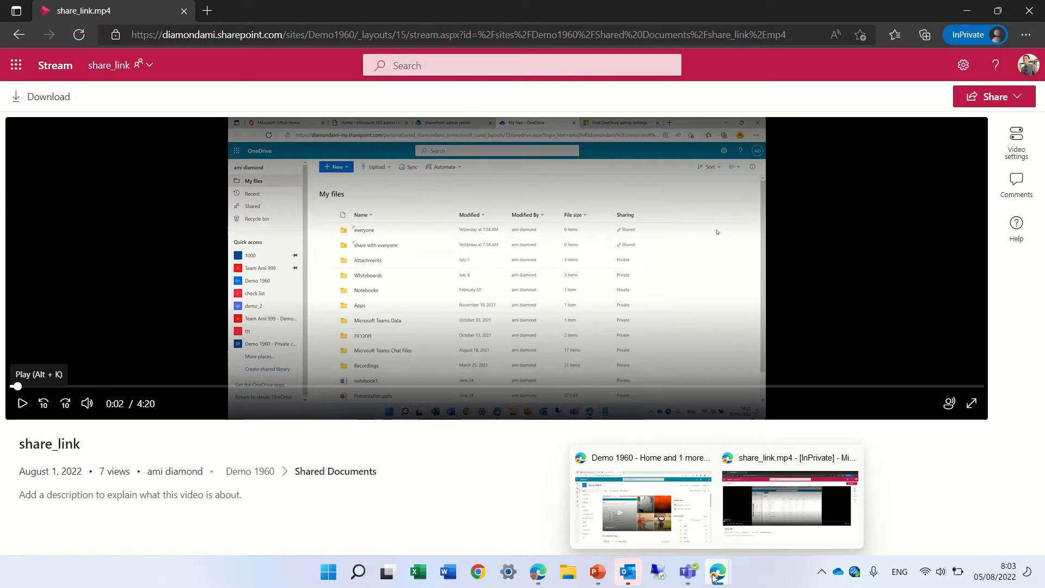
click(638, 512)
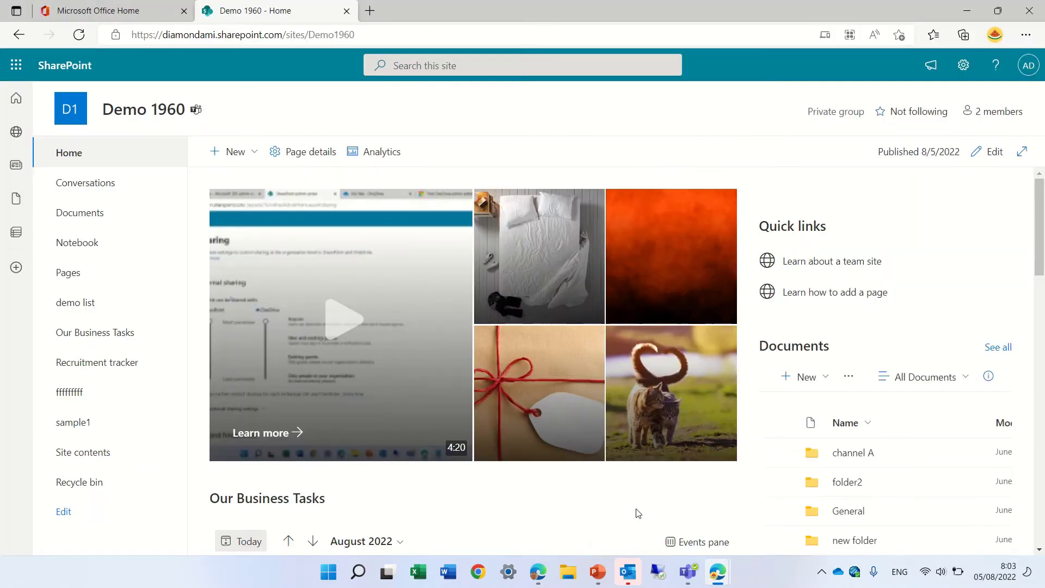
click(338, 333)
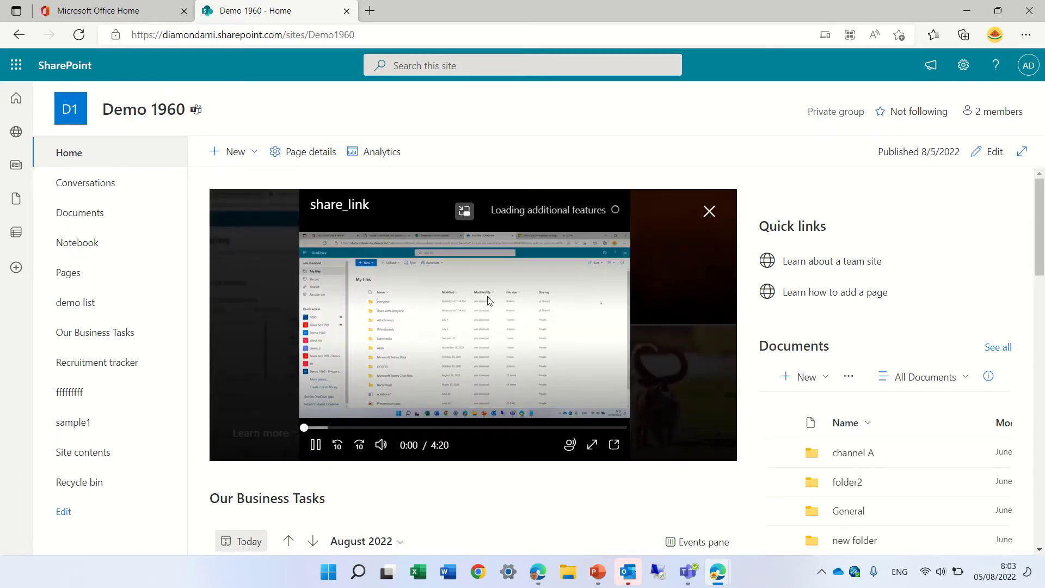
click(710, 211)
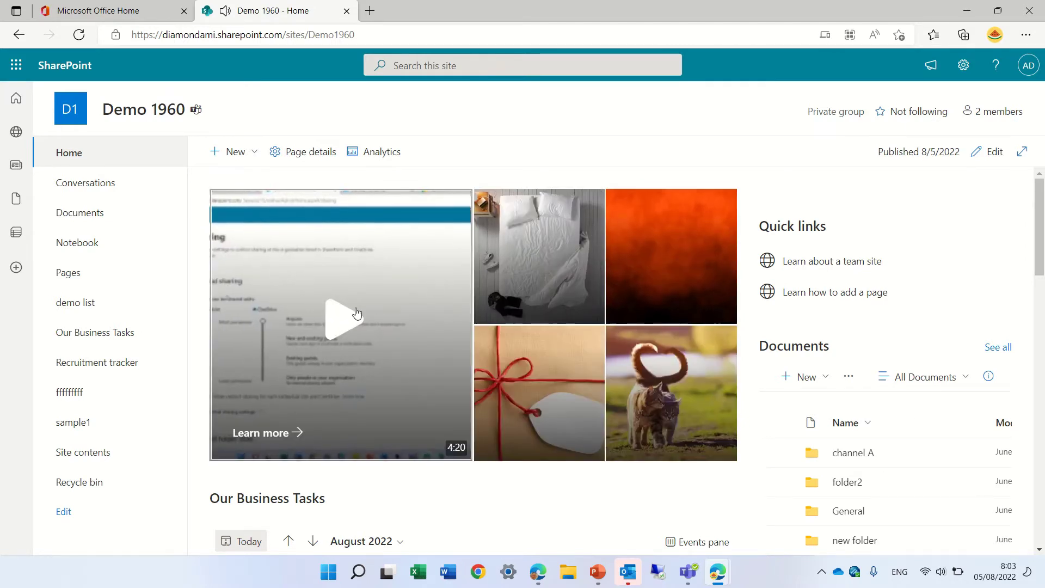
click(343, 322)
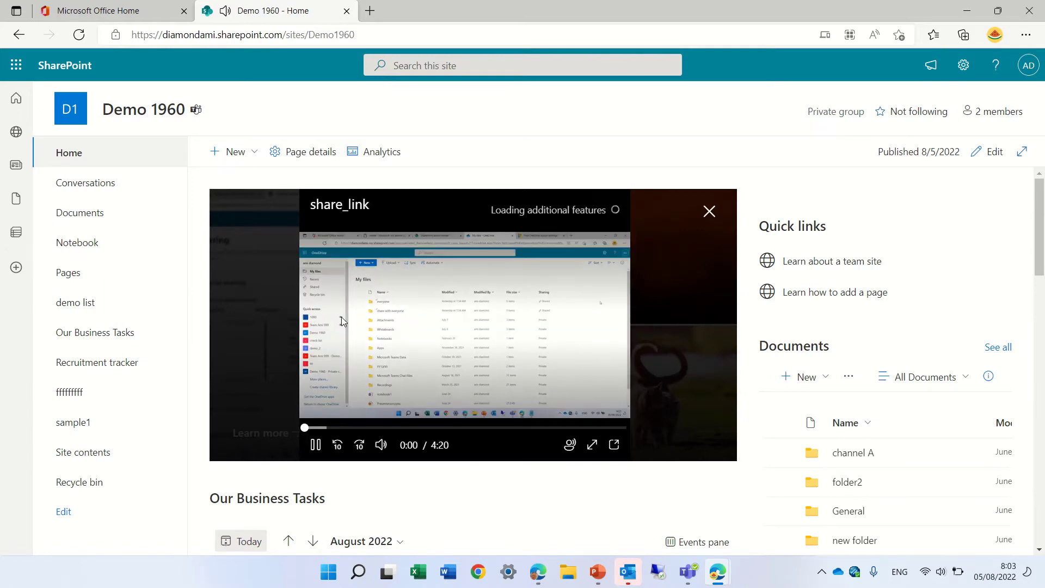
click(709, 212)
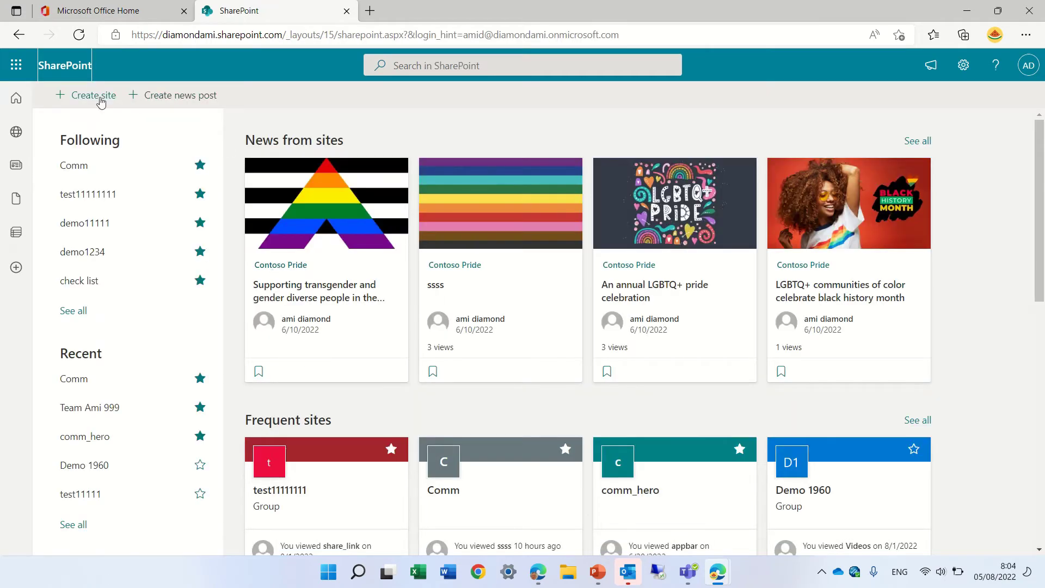
- Create a new Communication site with the site name comm111
click(285, 195)
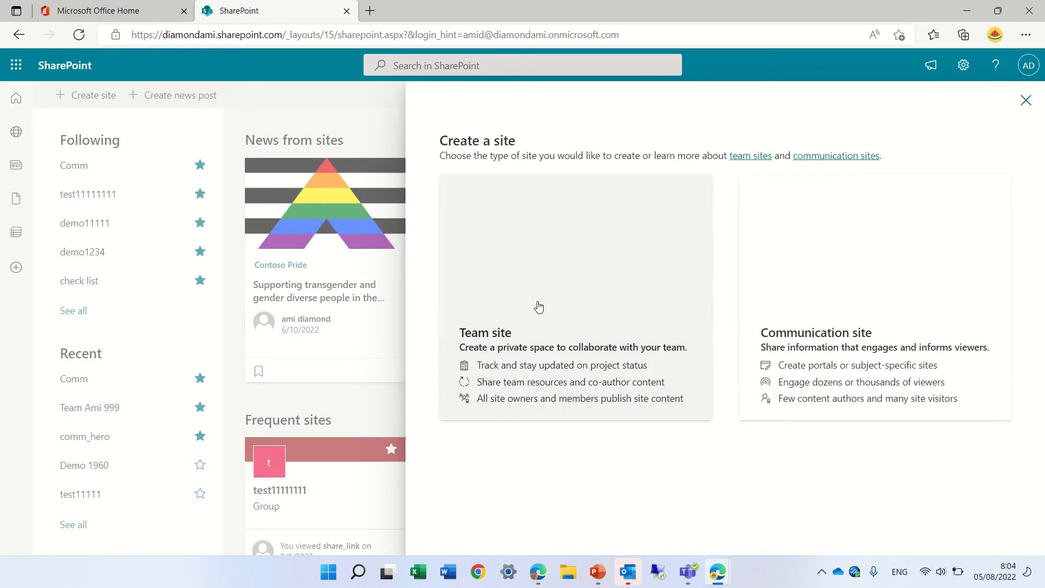
click(828, 315)
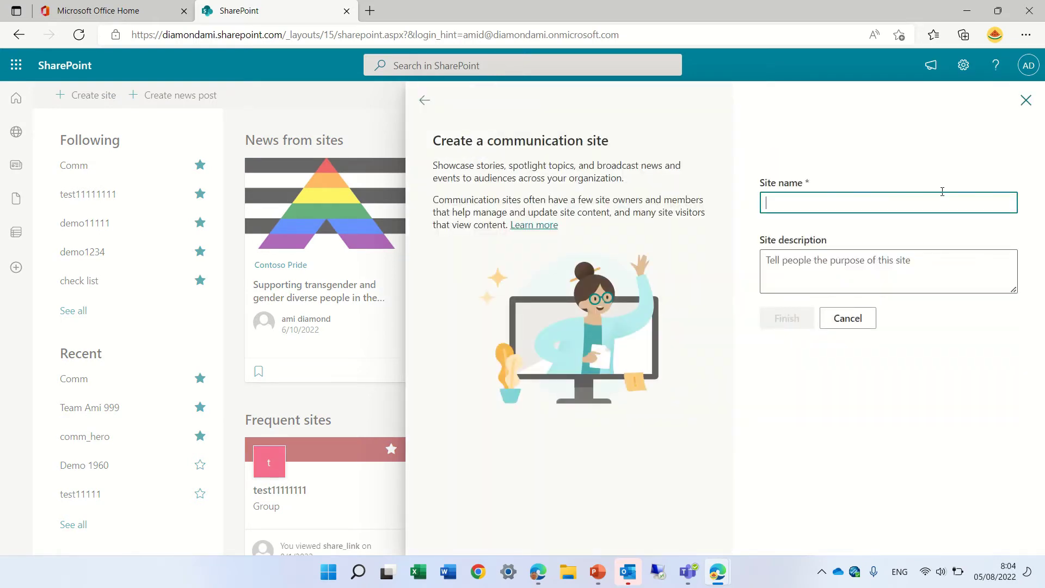
text(comm111)
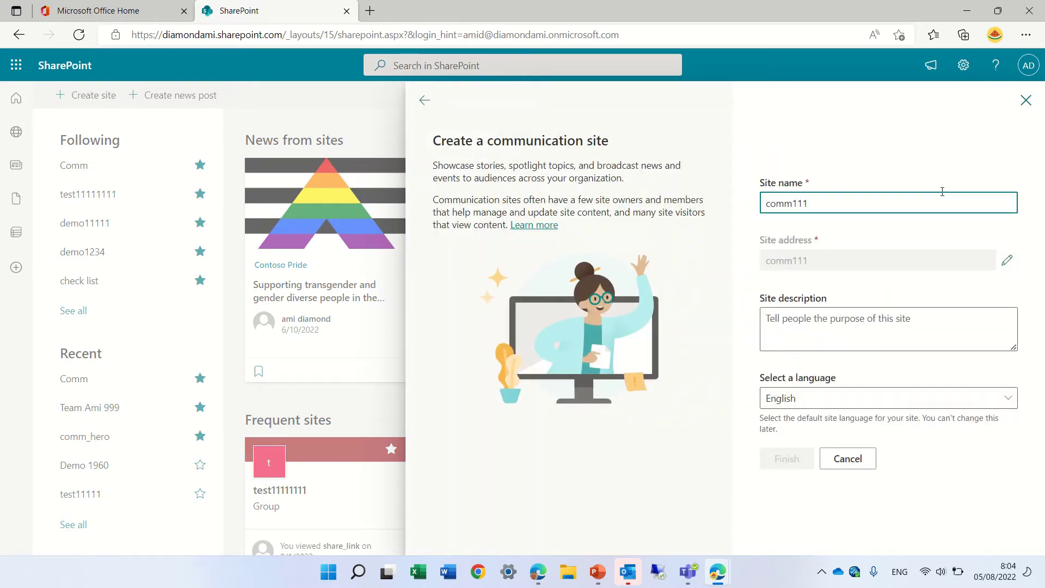
click(789, 494)
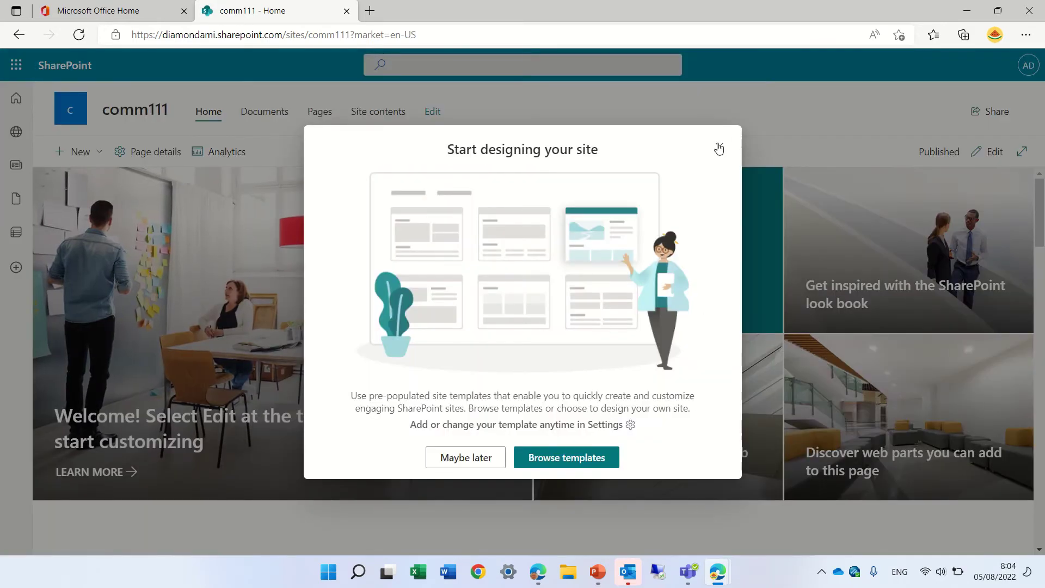
- Put the comm111 home page into edit mode and open the first Hero tile's link settings
click(718, 148)
click(996, 152)
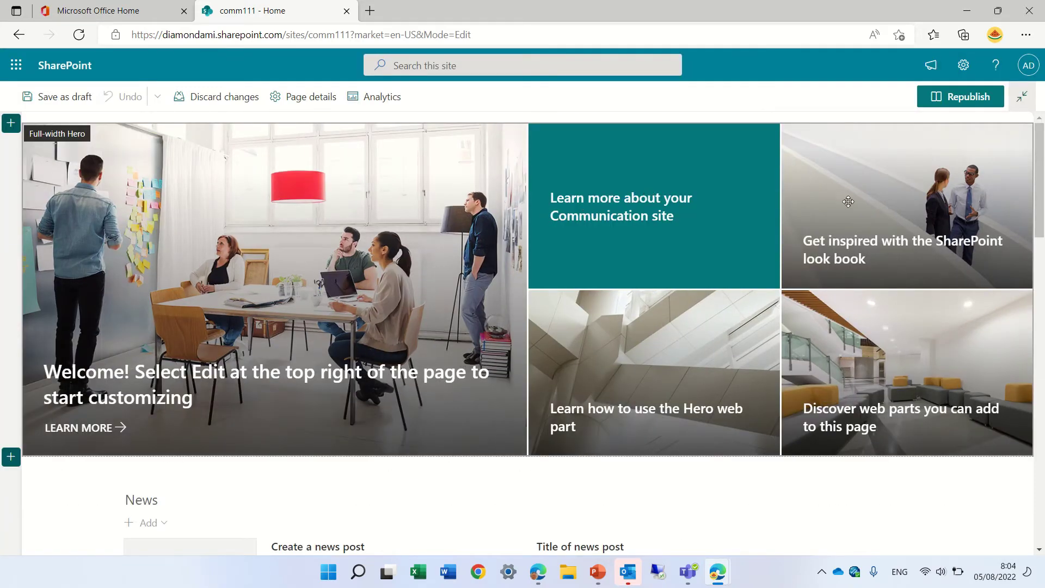
click(309, 256)
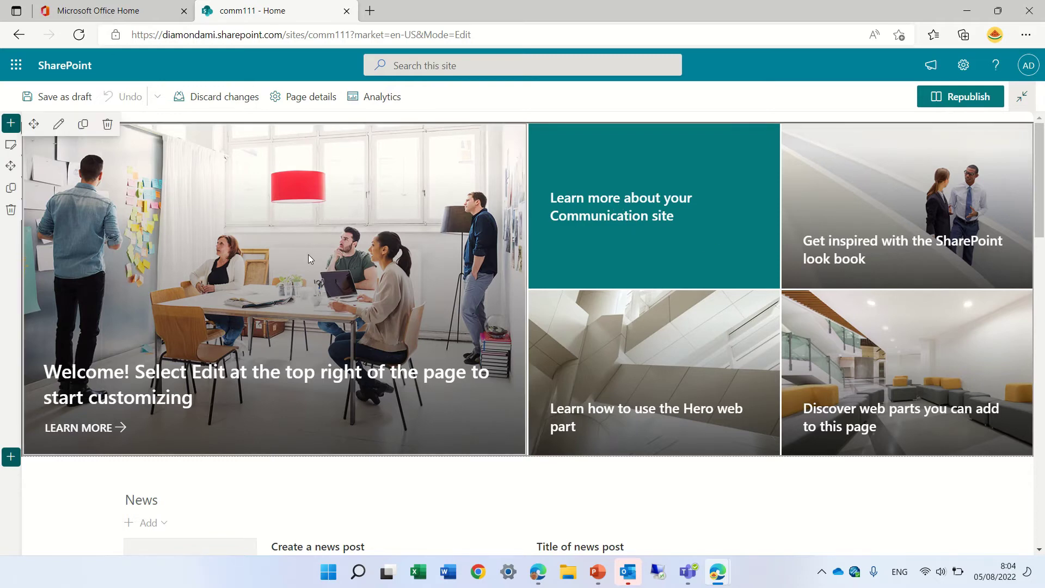
click(58, 124)
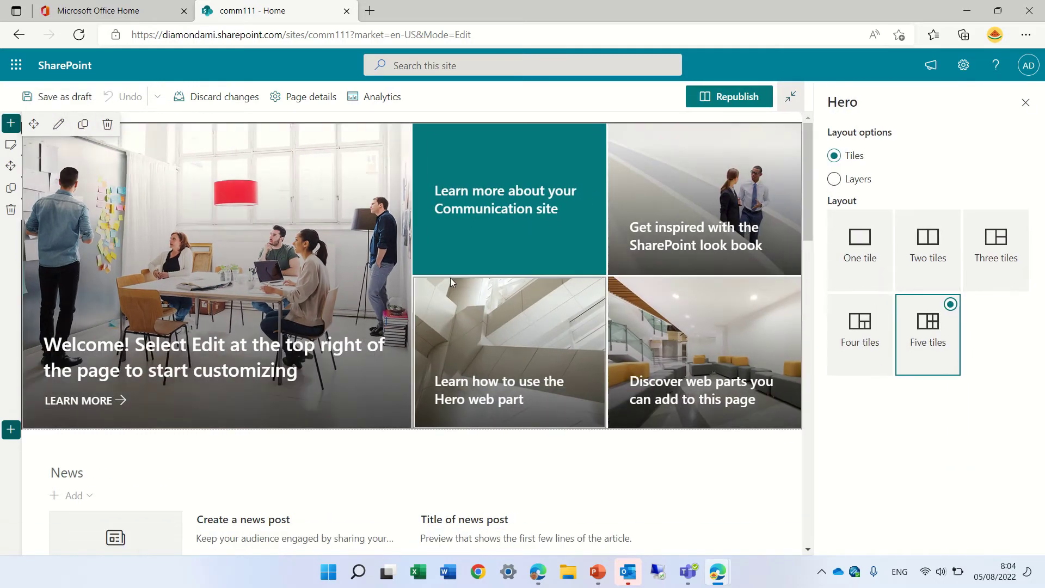
mouse_move(240, 334)
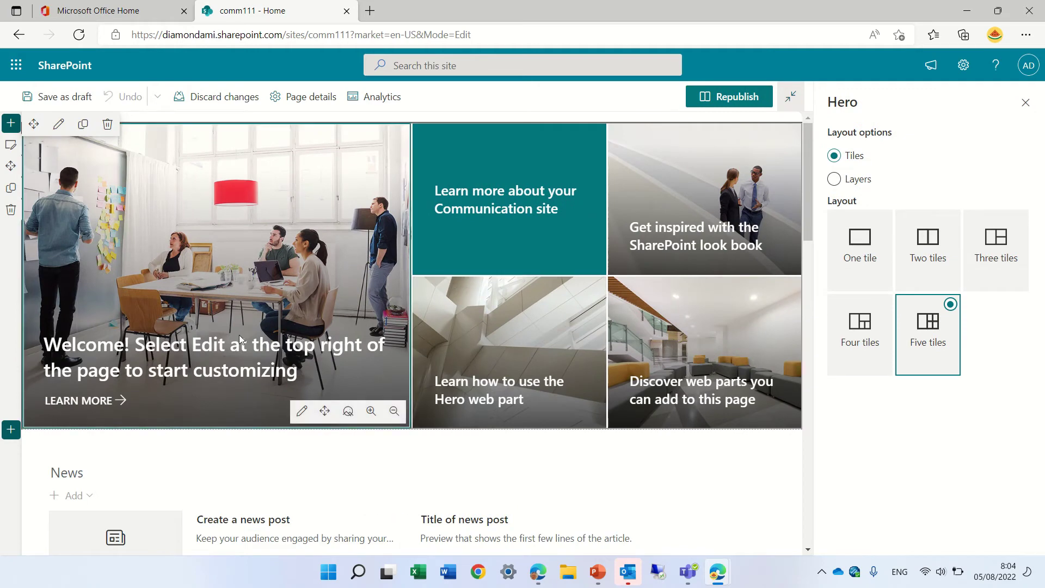
click(302, 411)
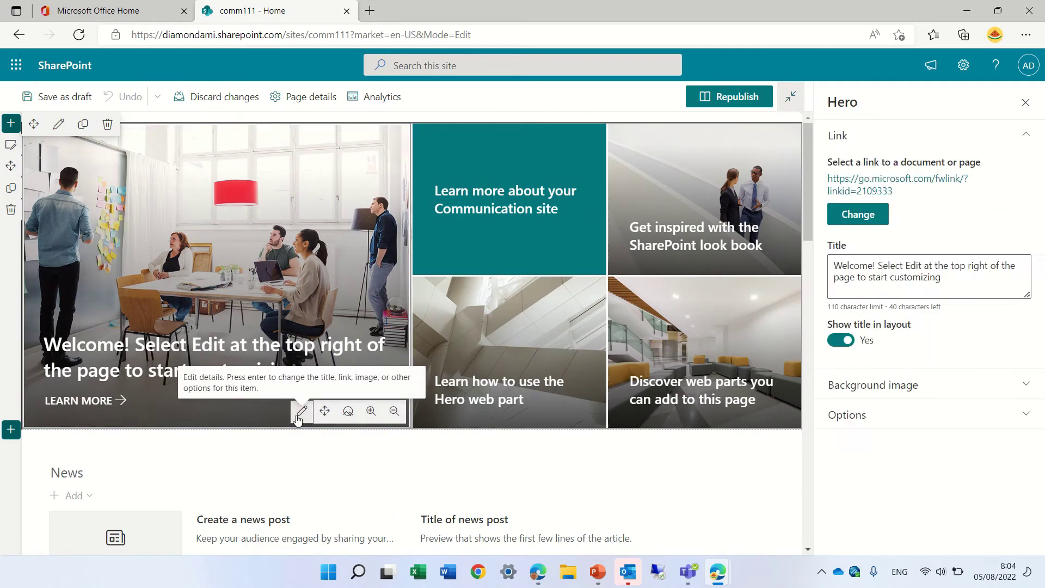
- Upload the eeee video from Downloads and set it as the first Hero tile's link
click(858, 214)
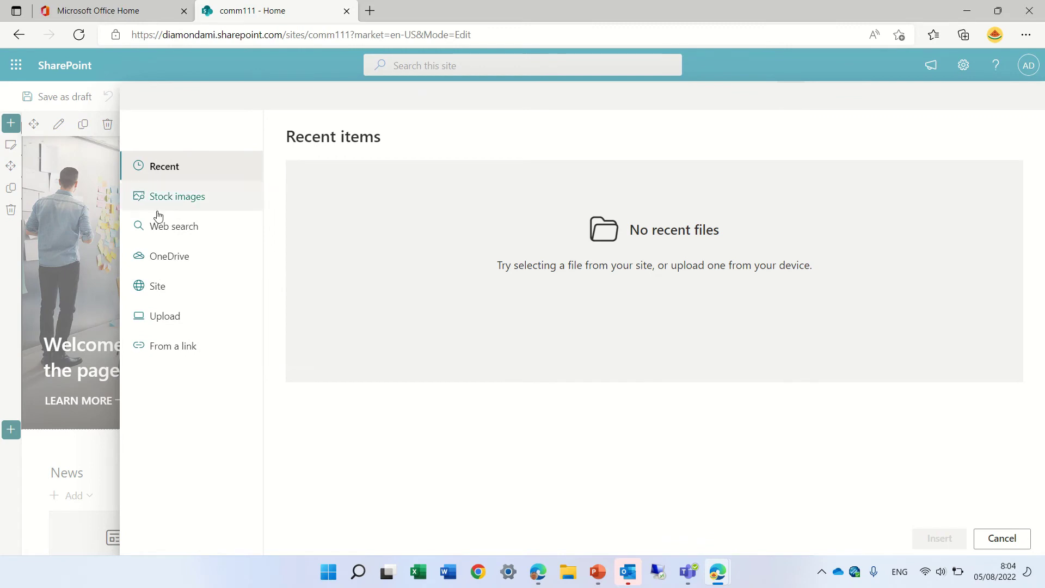
click(182, 318)
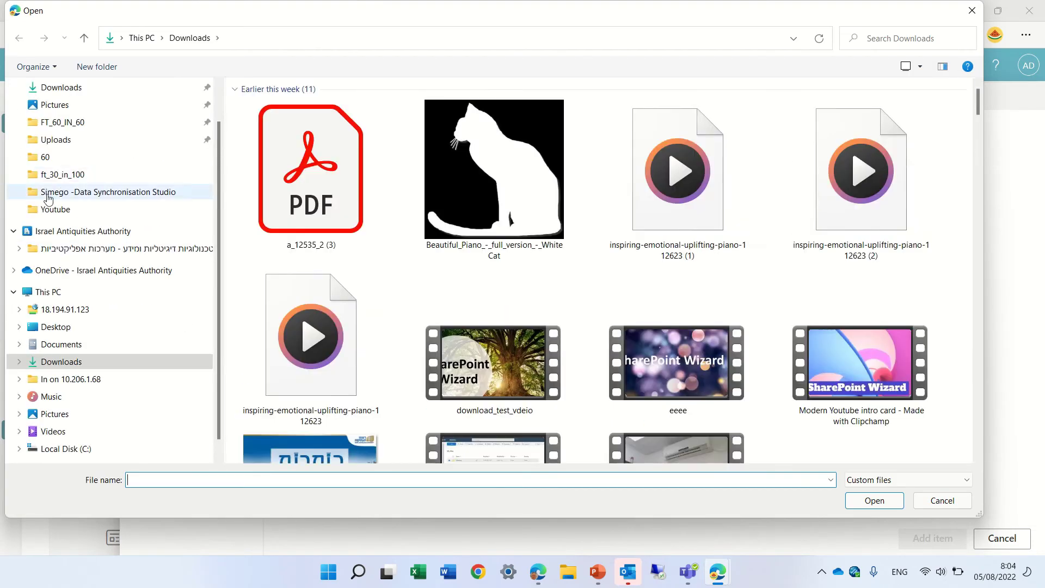
click(60, 210)
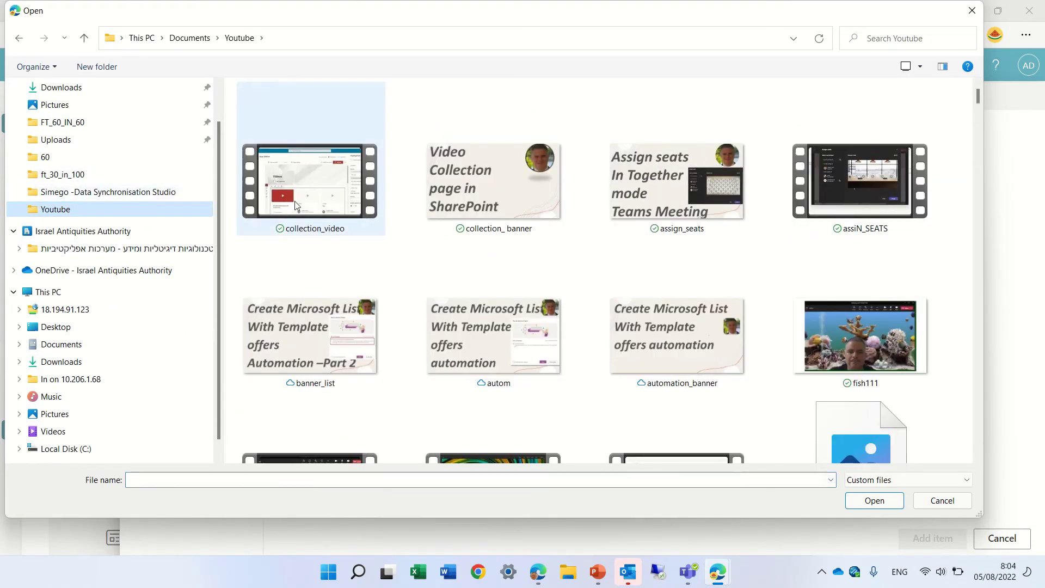
click(76, 362)
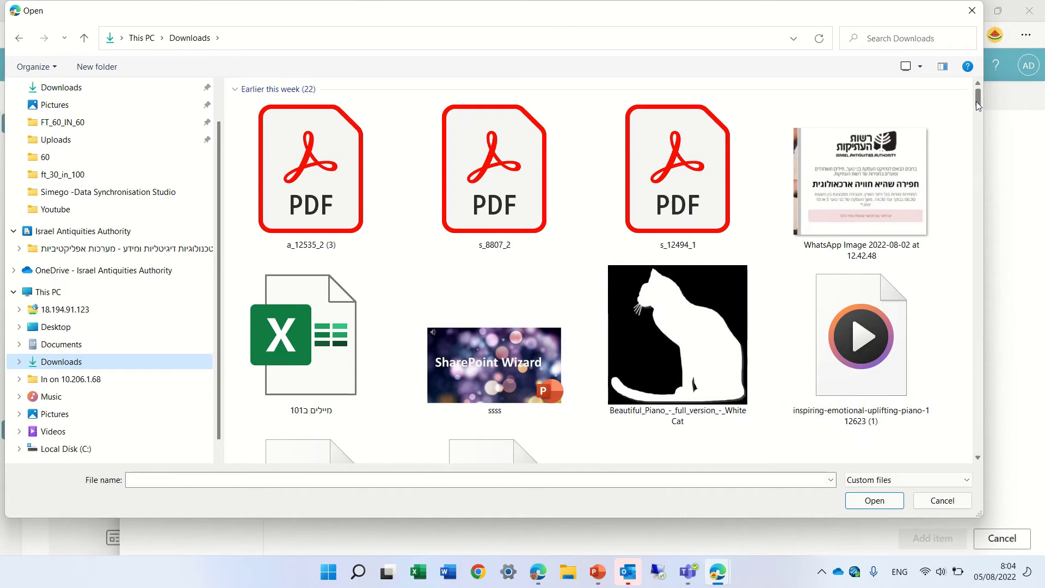
scroll(975, 101, down, 2)
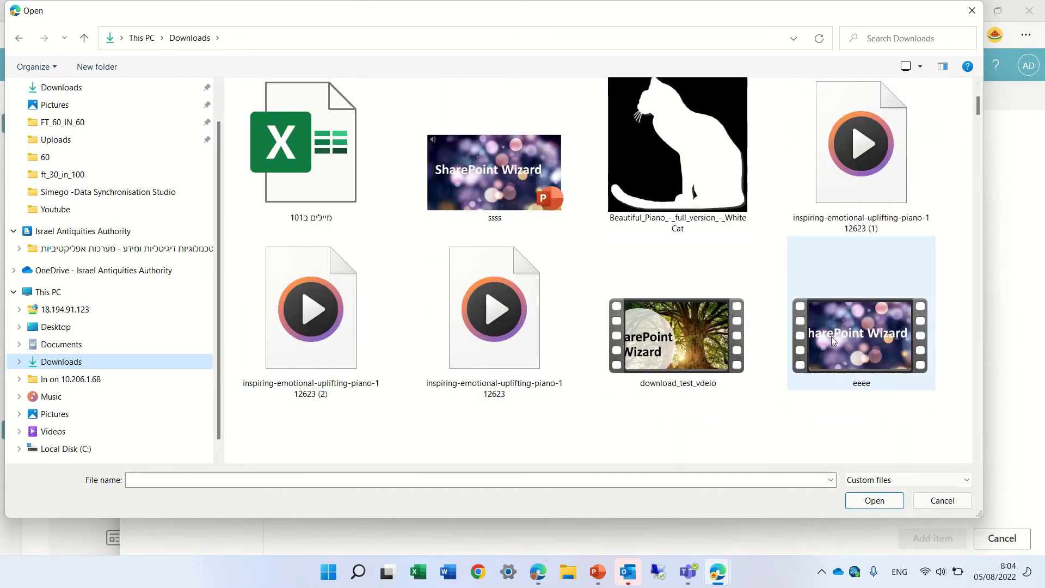
double_click(863, 335)
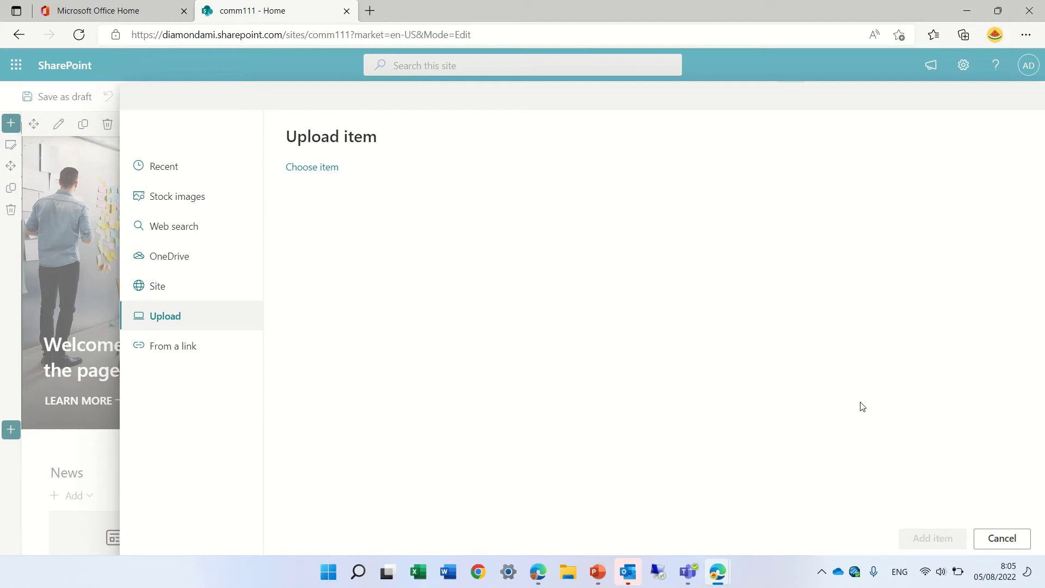
click(927, 543)
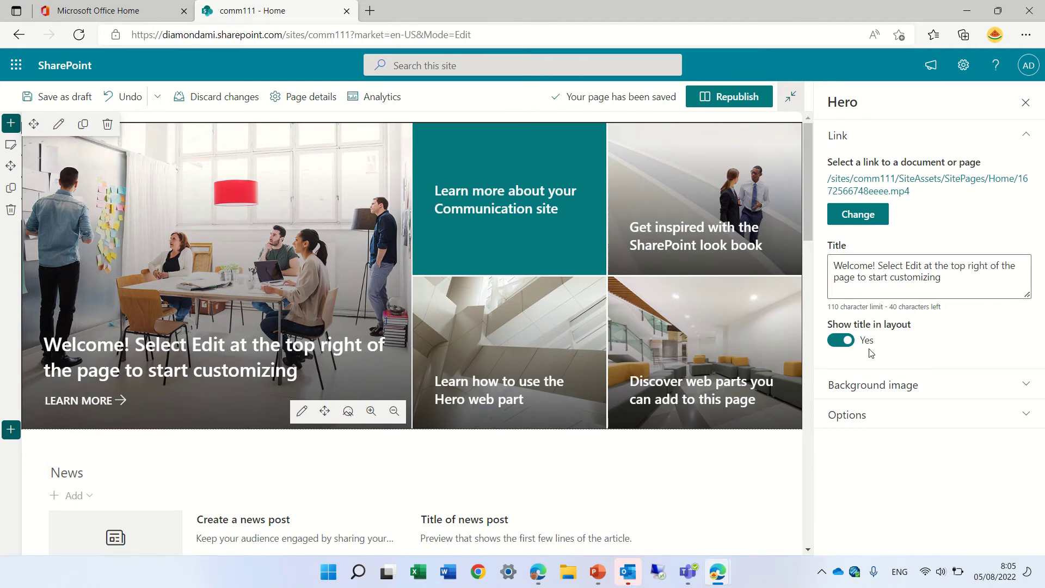
- Close the Hero pane and republish the comm111 home page
click(1025, 105)
click(940, 101)
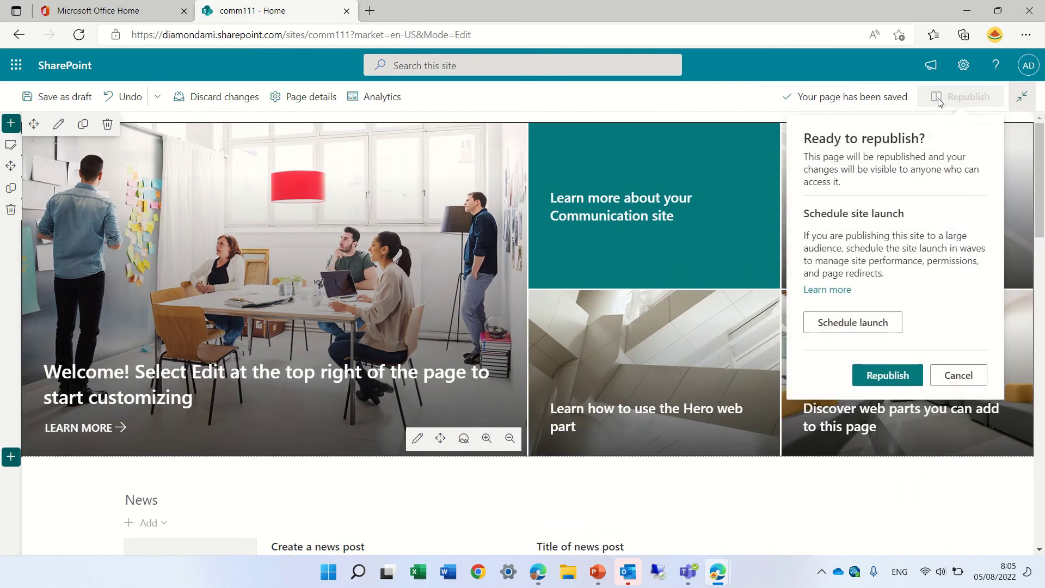
click(885, 376)
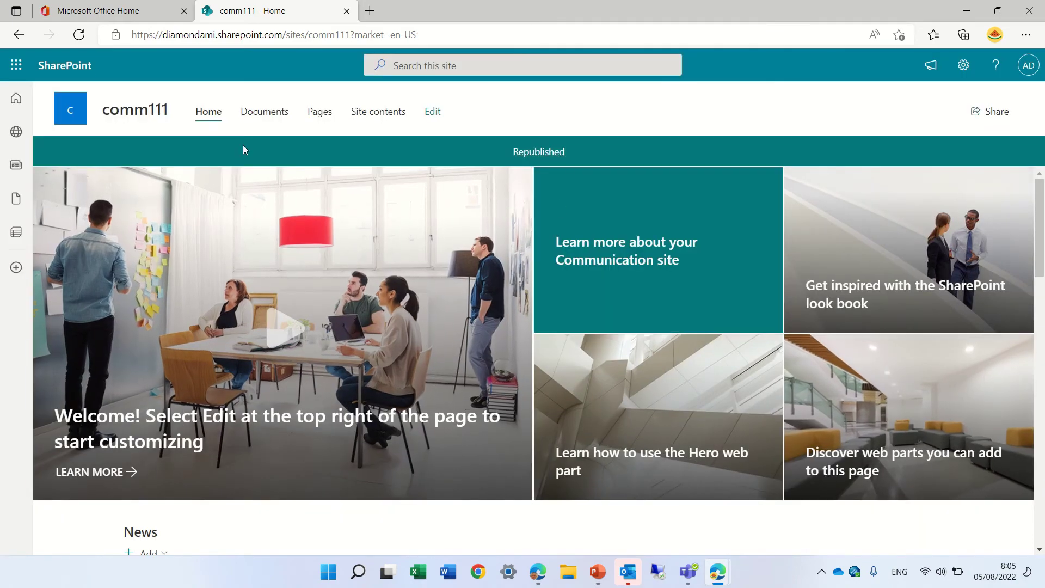
- Reload the page, play the first tile's video in the lightbox, then close it
click(79, 35)
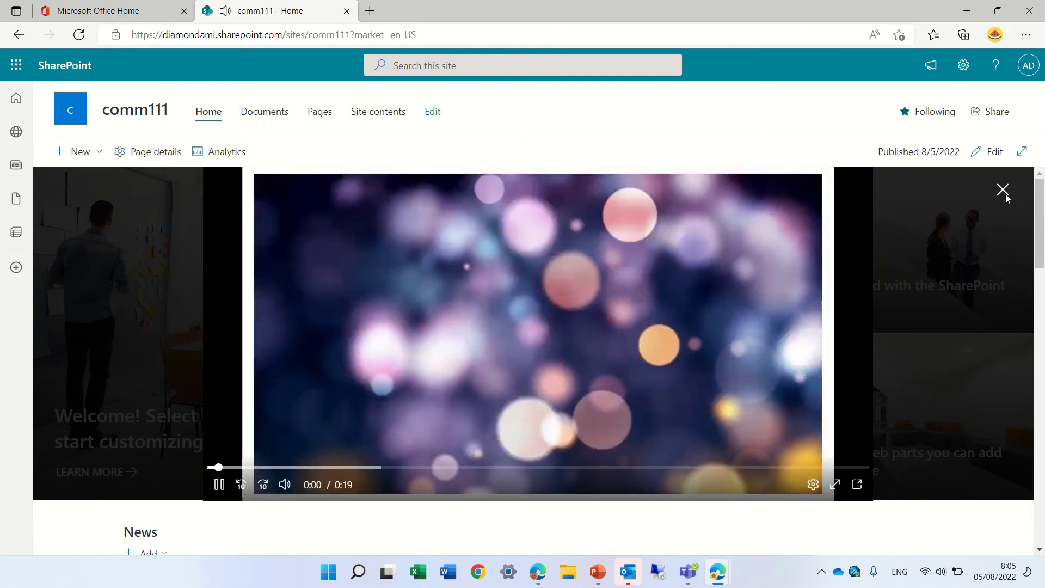
click(1002, 189)
click(312, 315)
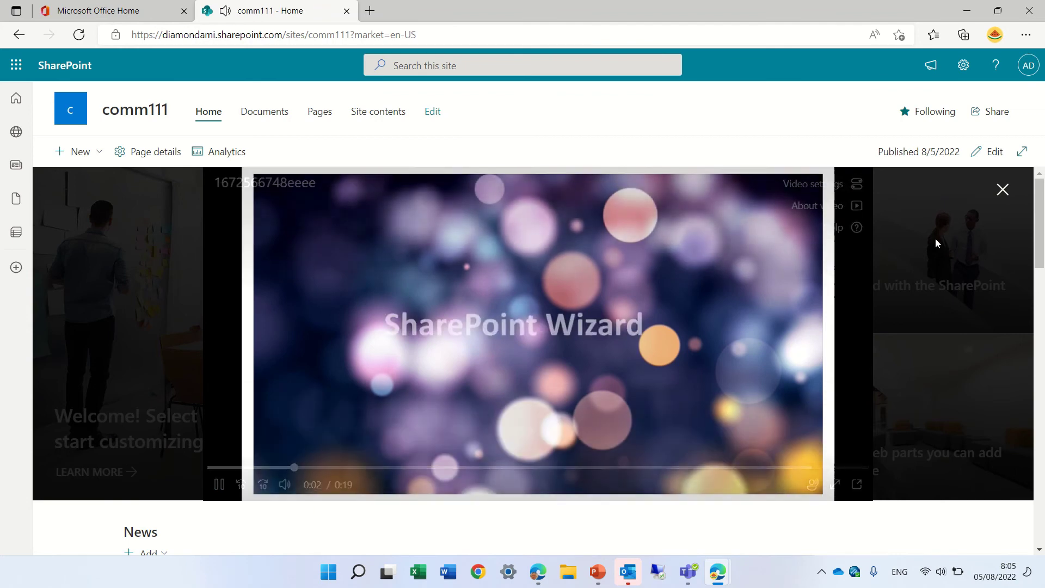
click(1002, 192)
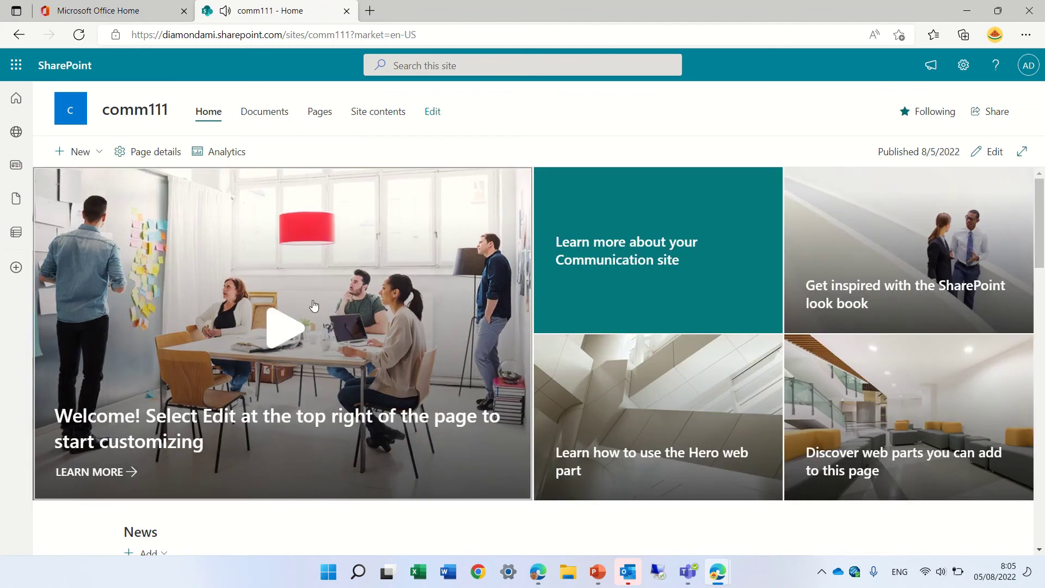
- Set the first Hero tile's background image to Auto-selected image from the video
click(991, 151)
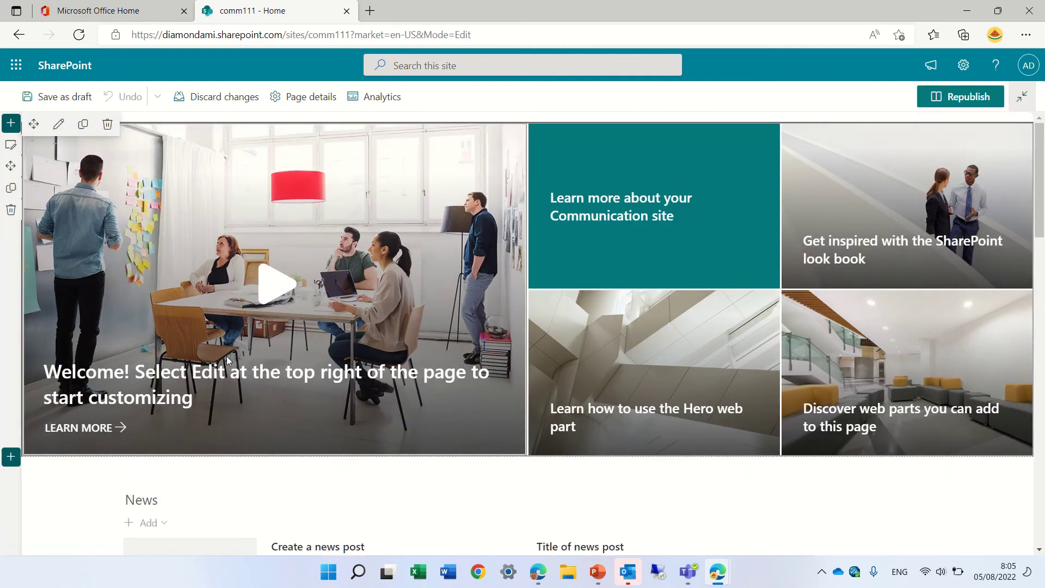
mouse_move(168, 329)
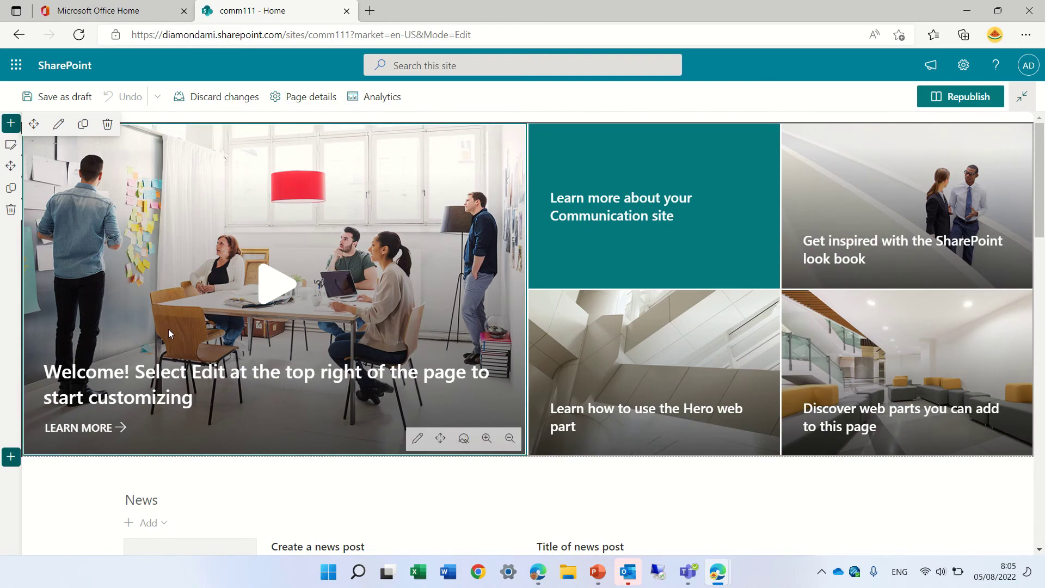
click(417, 438)
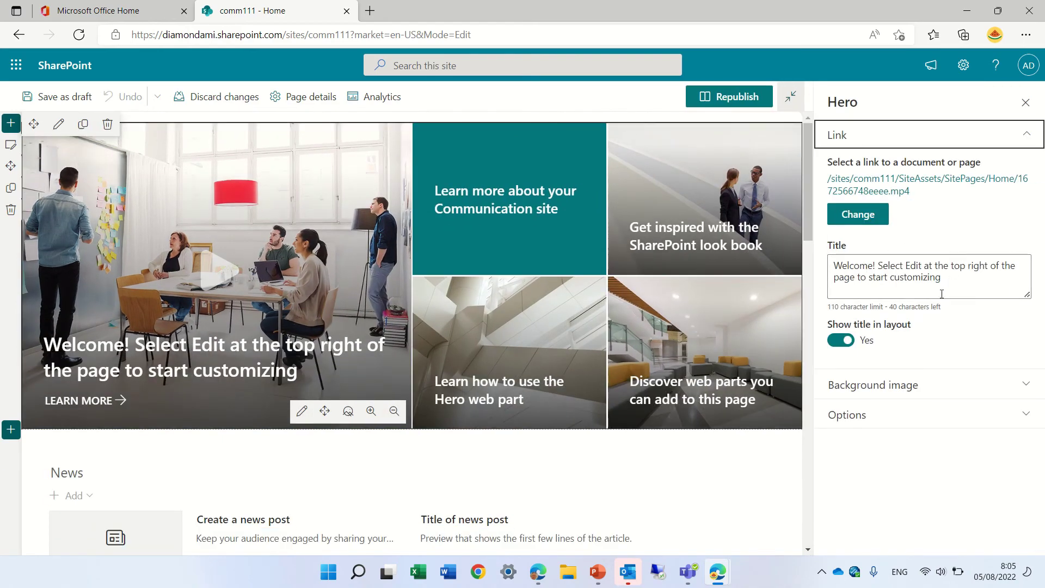
click(1003, 383)
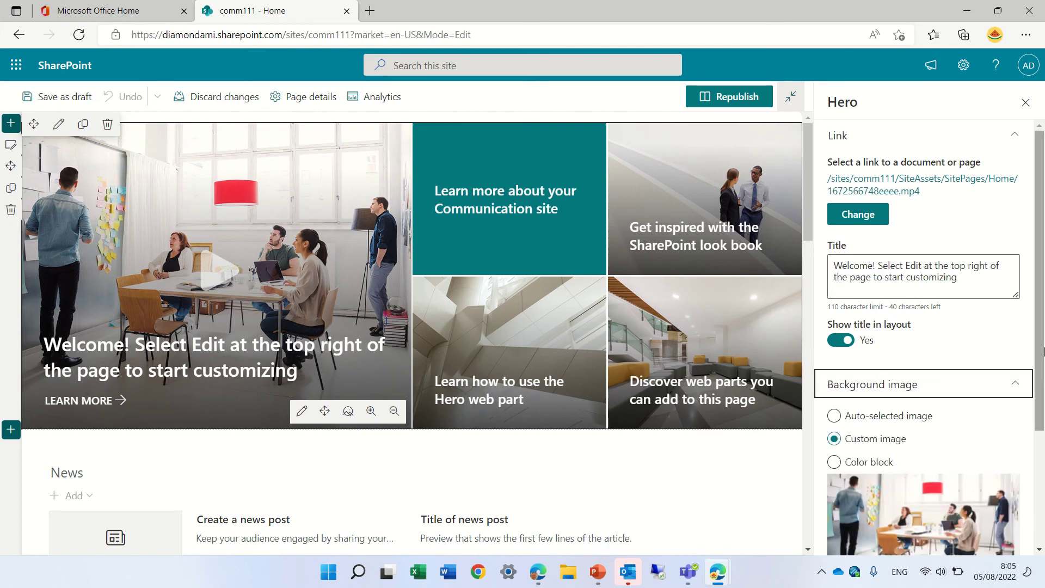
scroll(974, 457, down, 3)
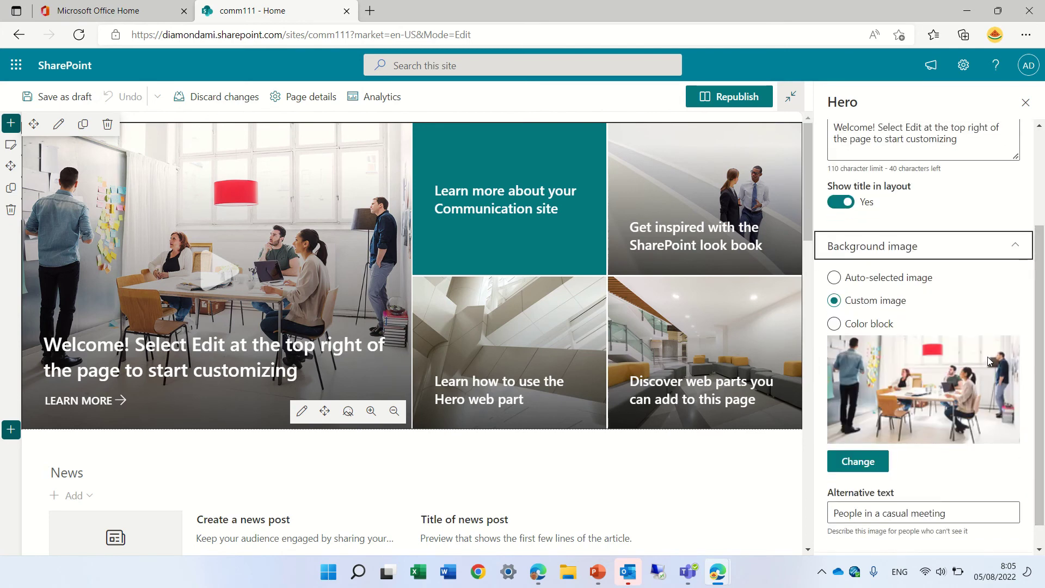
click(834, 277)
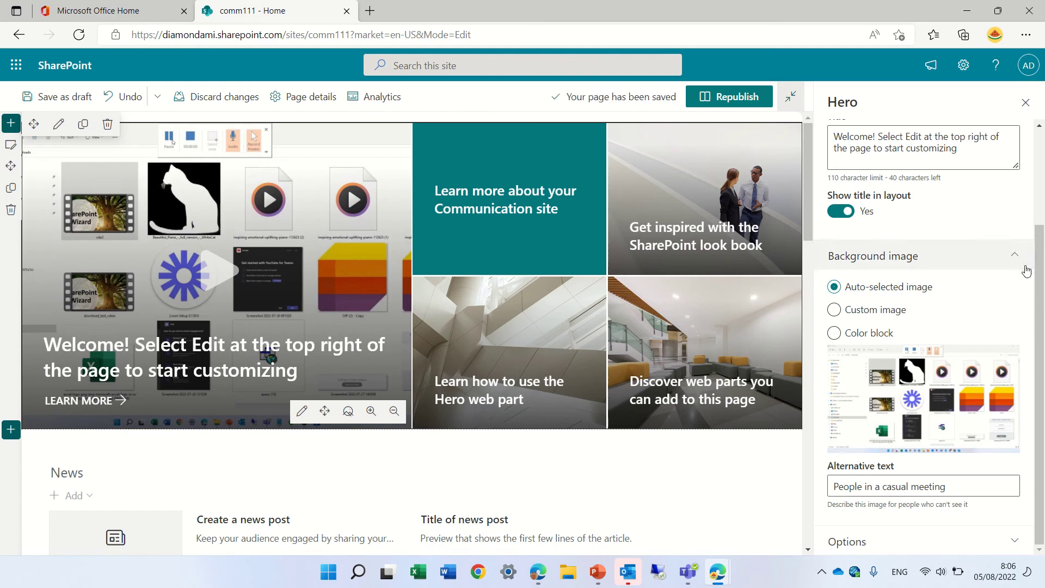
- Close the Hero settings and republish the comm111 home page
click(1025, 102)
click(977, 97)
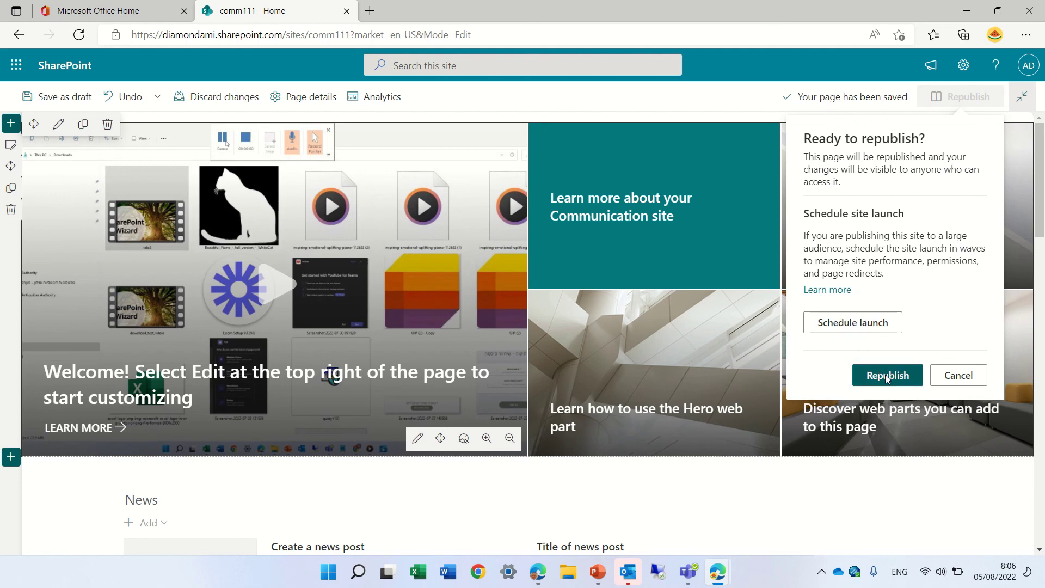
click(885, 375)
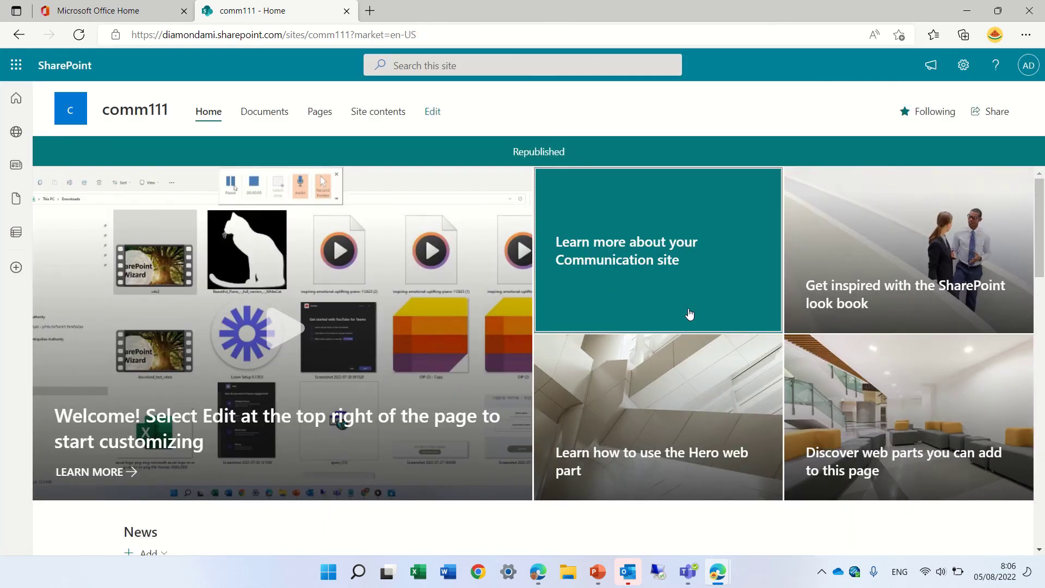